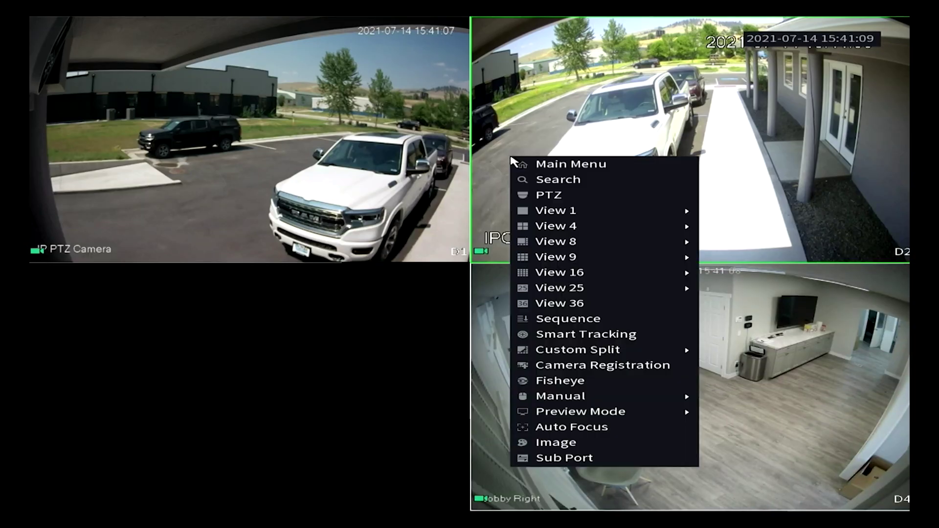
# - Bring up the admin System Login pattern screen over the four-camera live view
pyautogui.click(546, 161)
# - Try the admin unlock pattern, then a password on the on-screen keyboard; login is rejected
pyautogui.click(364, 238)
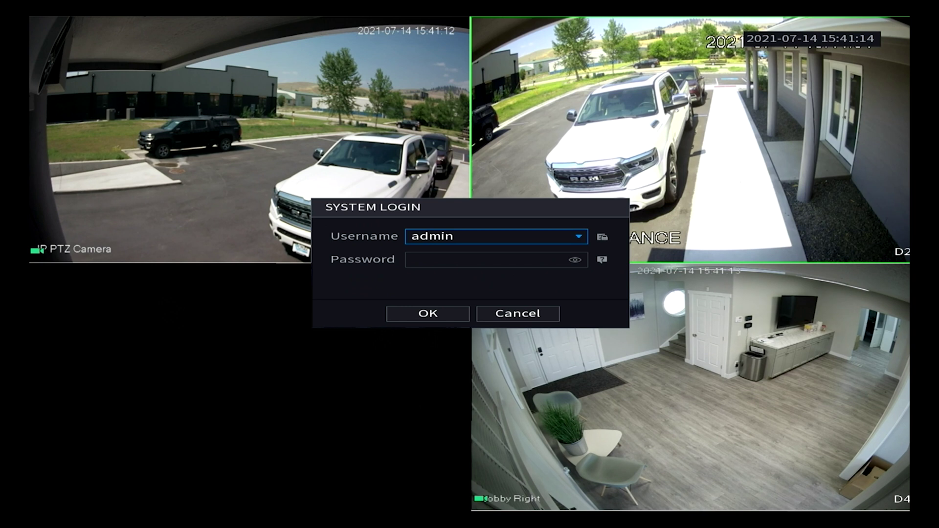
pyautogui.click(421, 257)
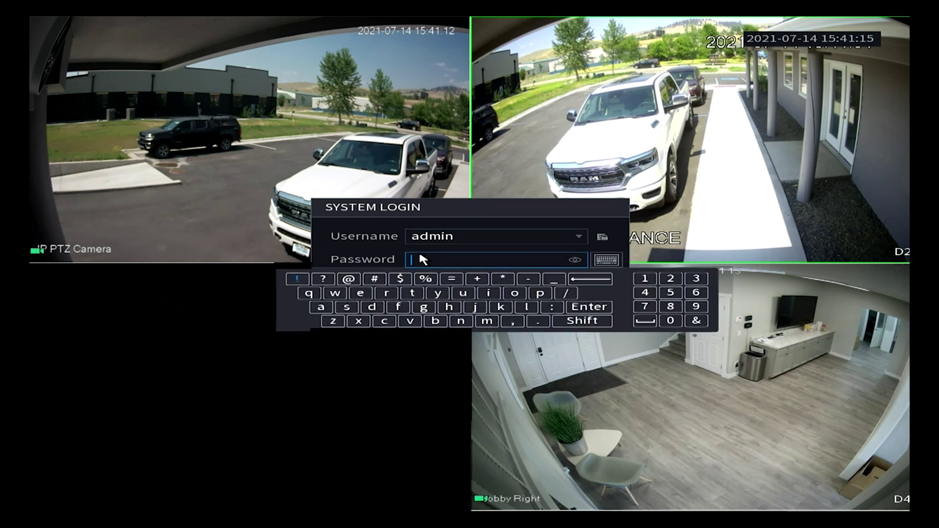
pyautogui.doubleClick(446, 308)
pyautogui.click(589, 307)
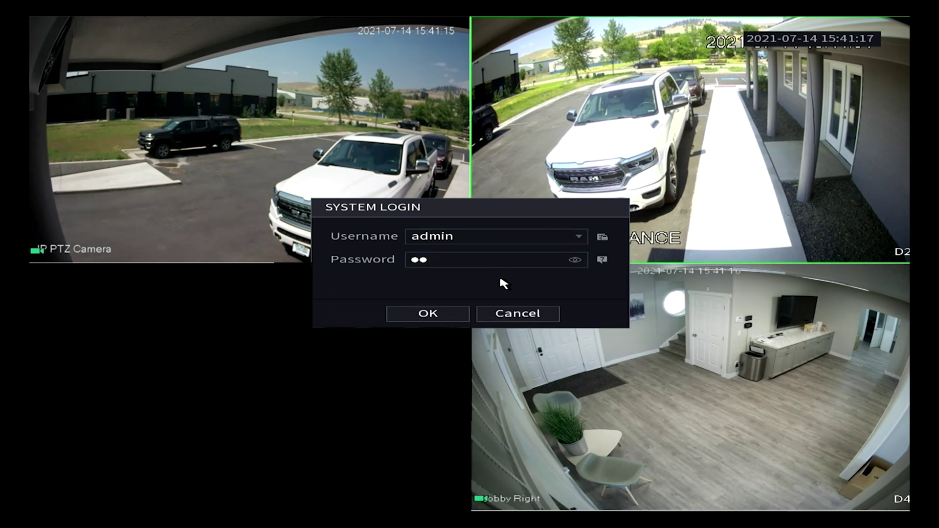
pyautogui.click(506, 261)
pyautogui.click(589, 306)
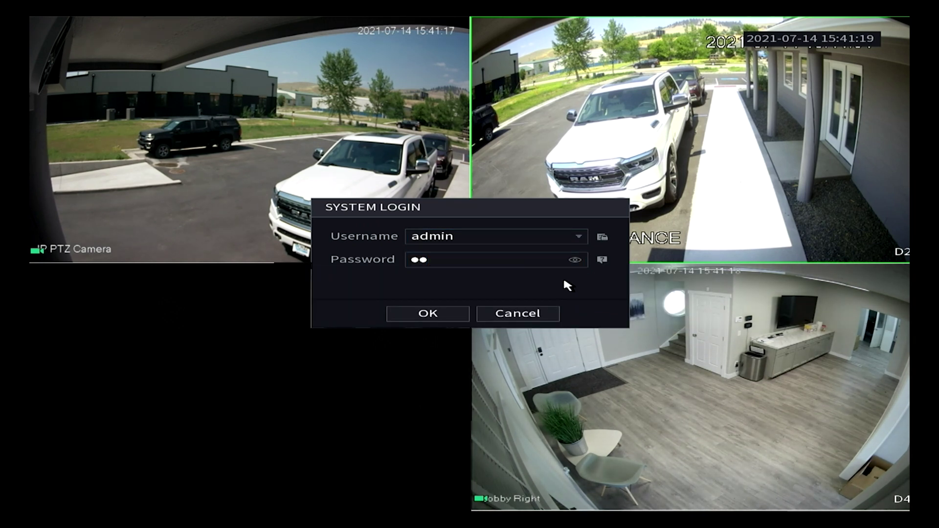
pyautogui.click(427, 312)
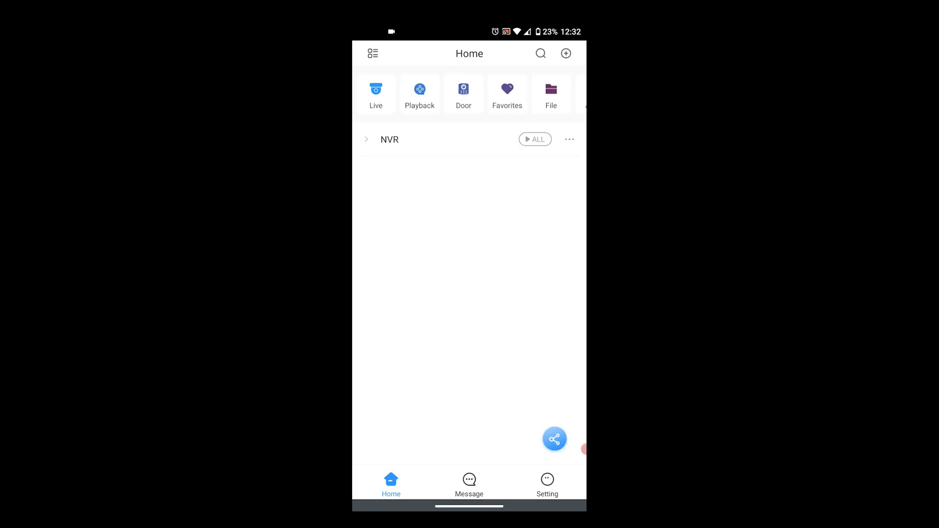
# - In Montavue Go, open the NVR's Device Details and Device Configuration to check the saved device password
pyautogui.click(372, 53)
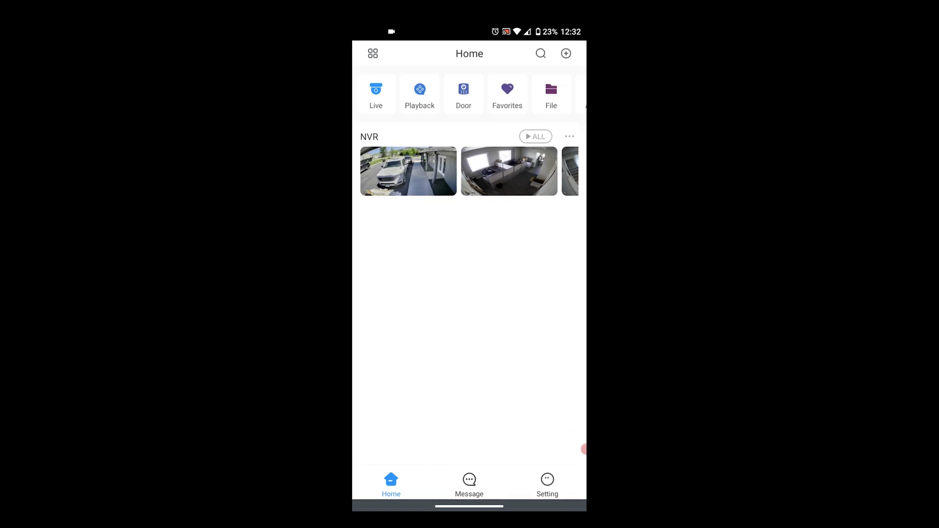
pyautogui.click(569, 137)
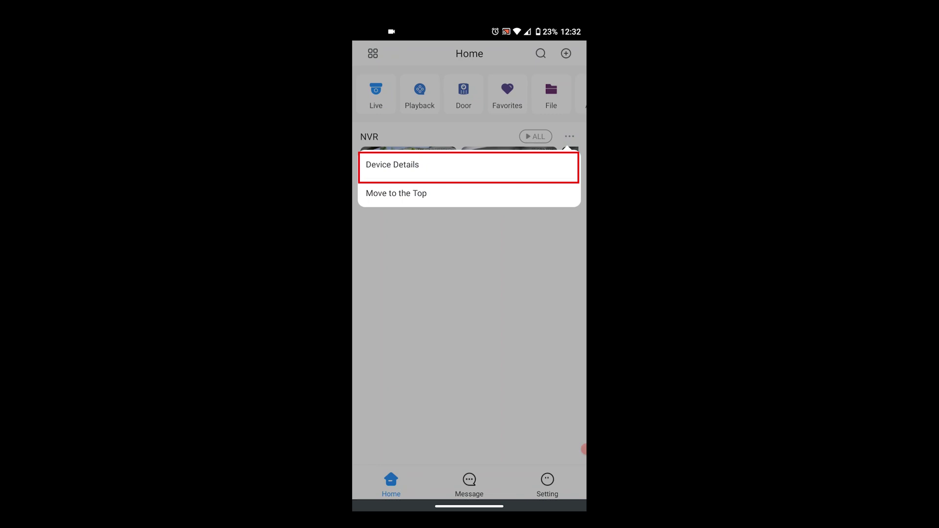
pyautogui.click(468, 166)
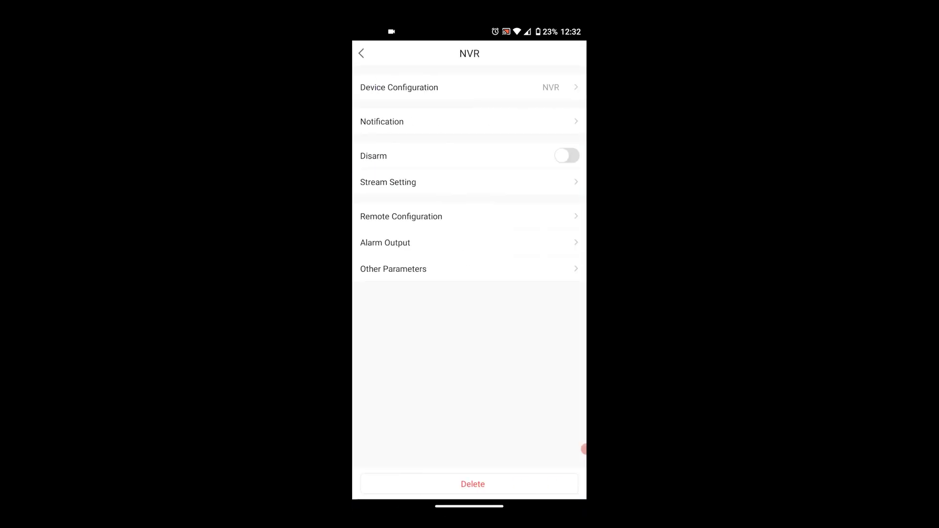
pyautogui.click(440, 88)
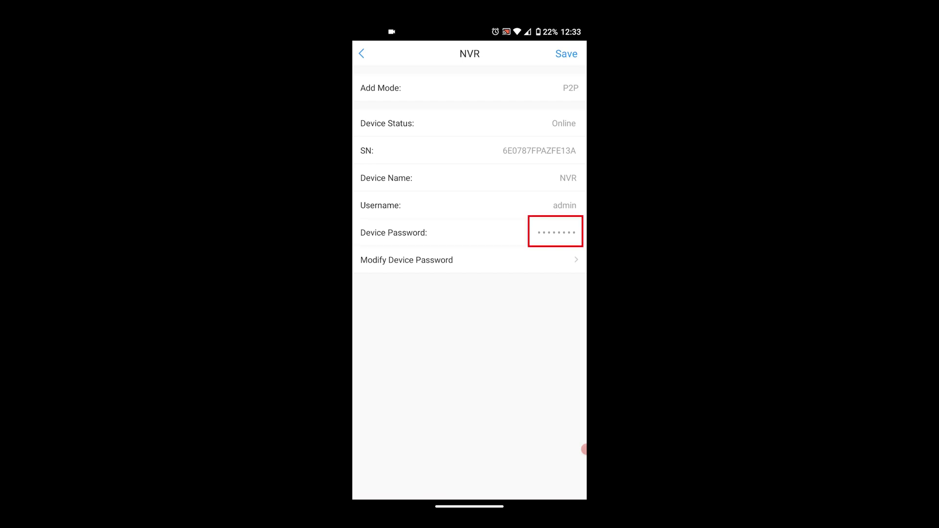
pyautogui.click(556, 232)
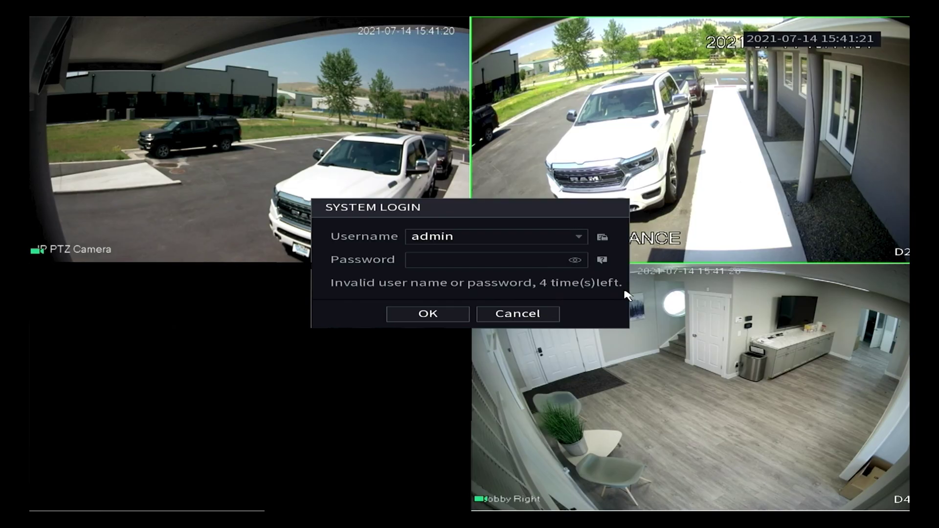
# - Start the forgotten admin password reset and agree to the data-collection notice
pyautogui.click(602, 259)
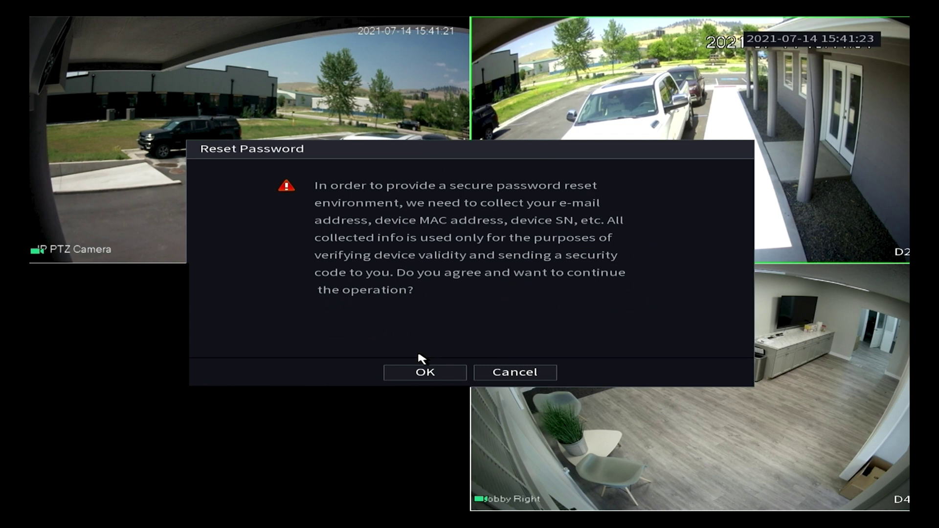
pyautogui.click(417, 369)
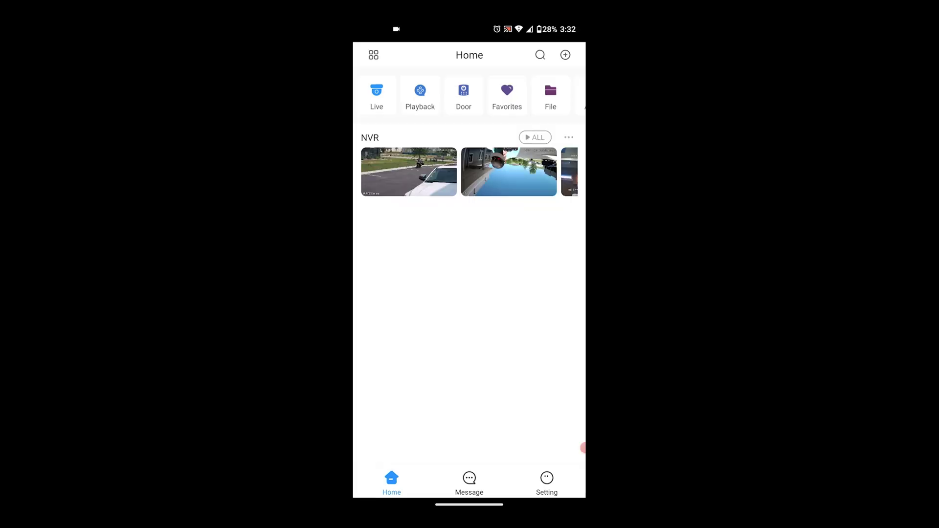
# - Go to the Me page in Montavue Go
pyautogui.click(547, 480)
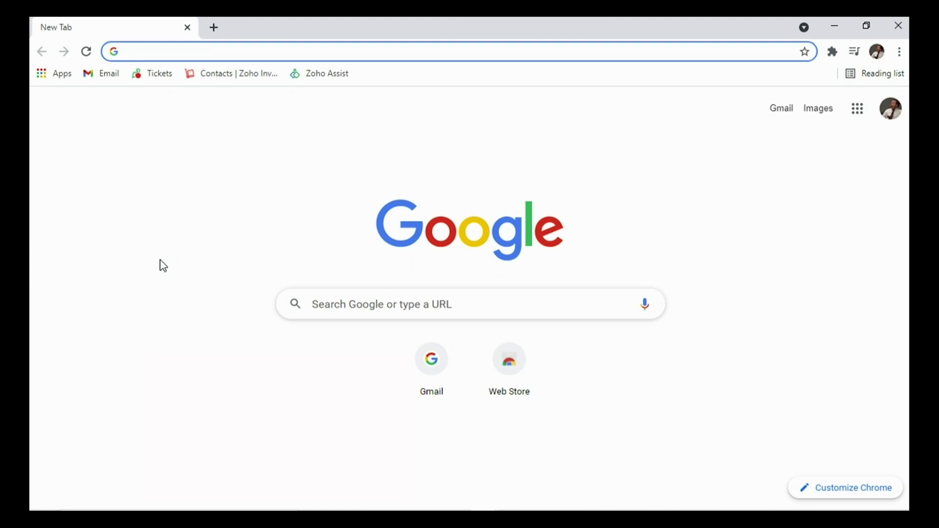
# - Load gmail.com, open the Password reset email and read off its security code
pyautogui.write('gmail.com')
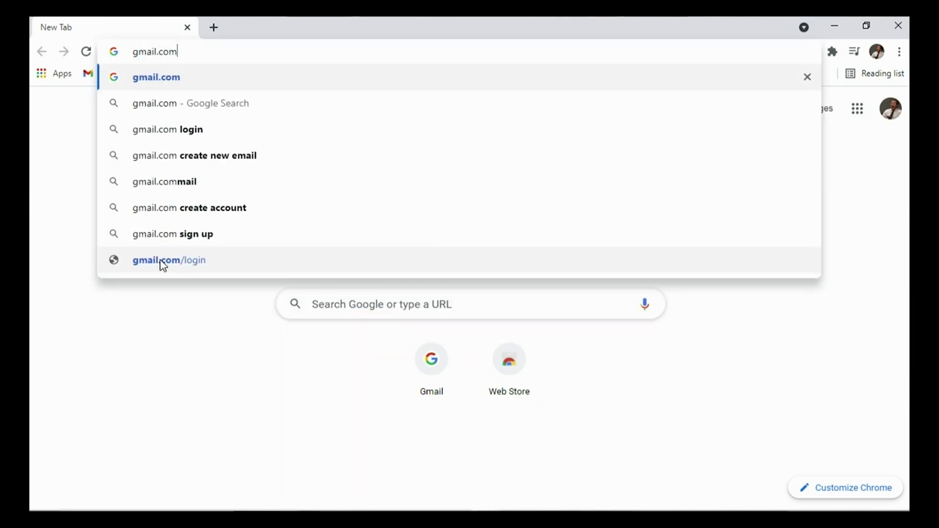
pyautogui.press('Return')
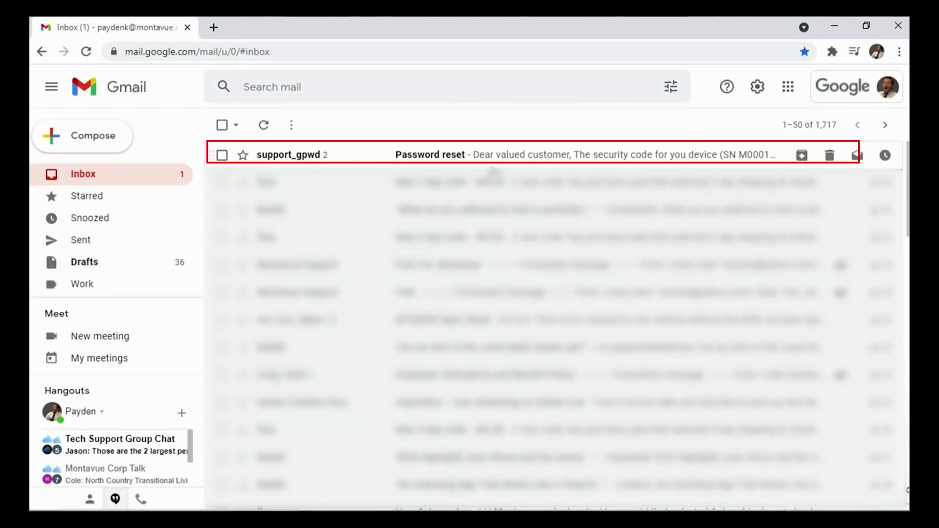
pyautogui.click(484, 157)
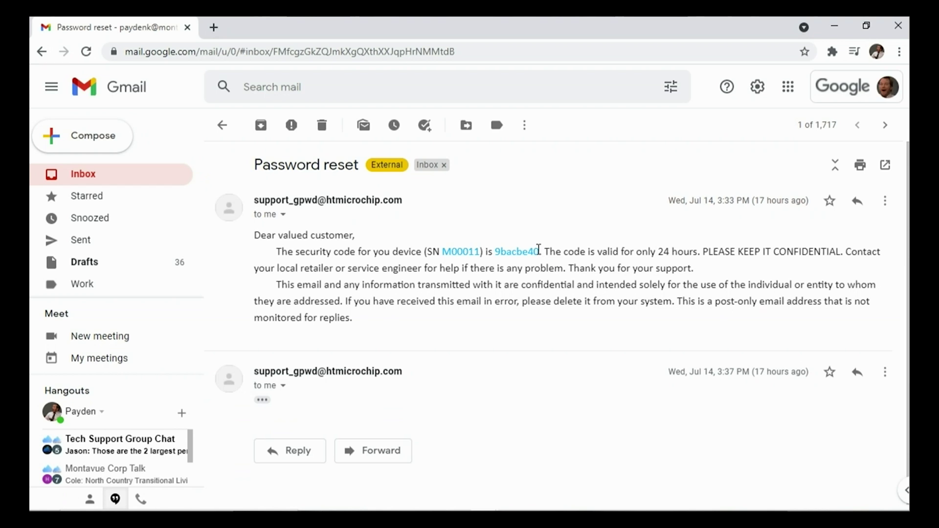
pyautogui.moveTo(538, 251); pyautogui.dragTo(493, 252)
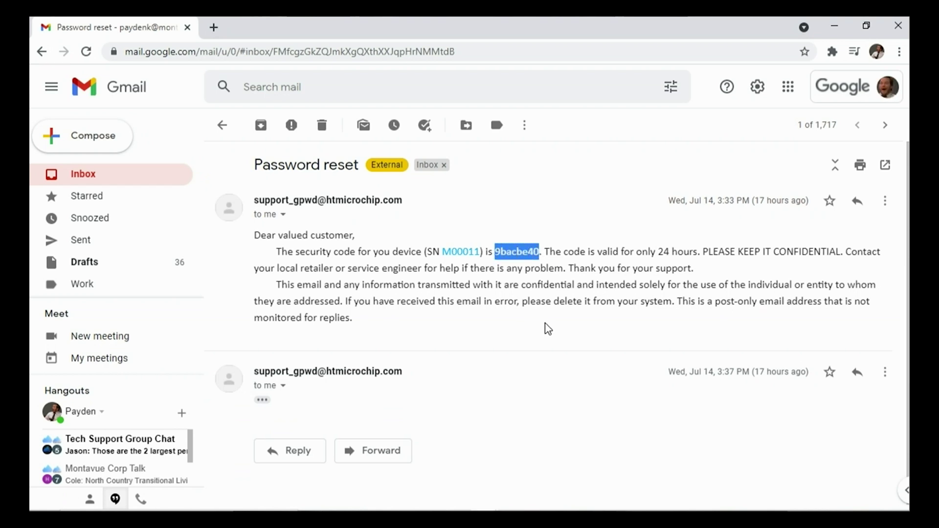
pyautogui.click(548, 329)
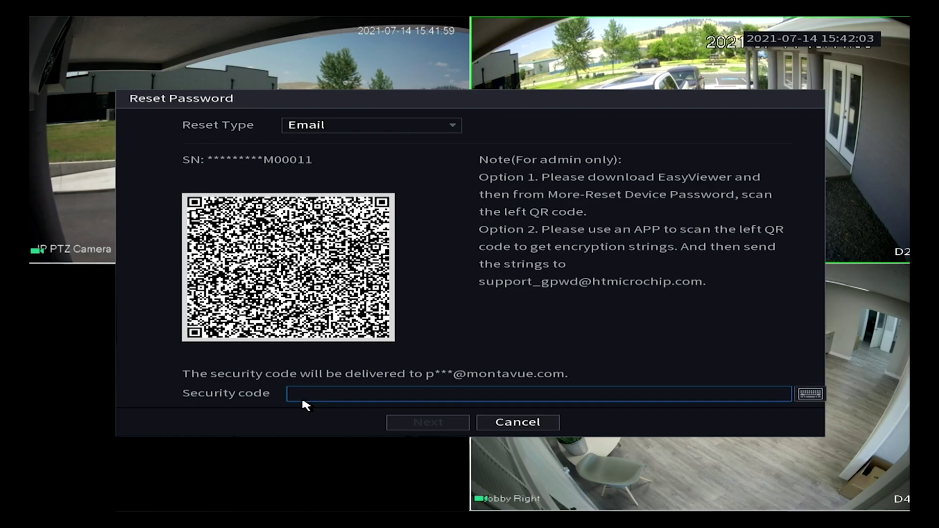
# - Key in the emailed security code on the on-screen keypad and proceed with Next
pyautogui.click(311, 395)
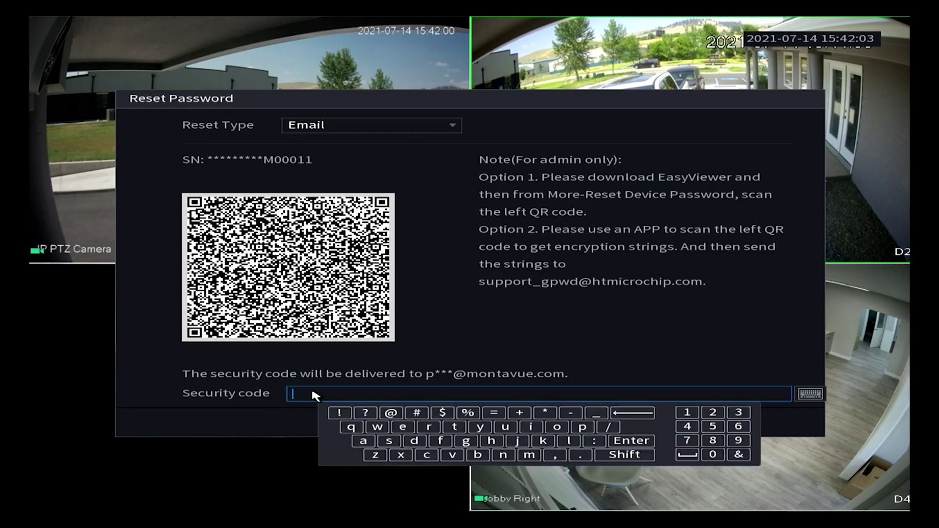
pyautogui.click(739, 440)
pyautogui.click(478, 454)
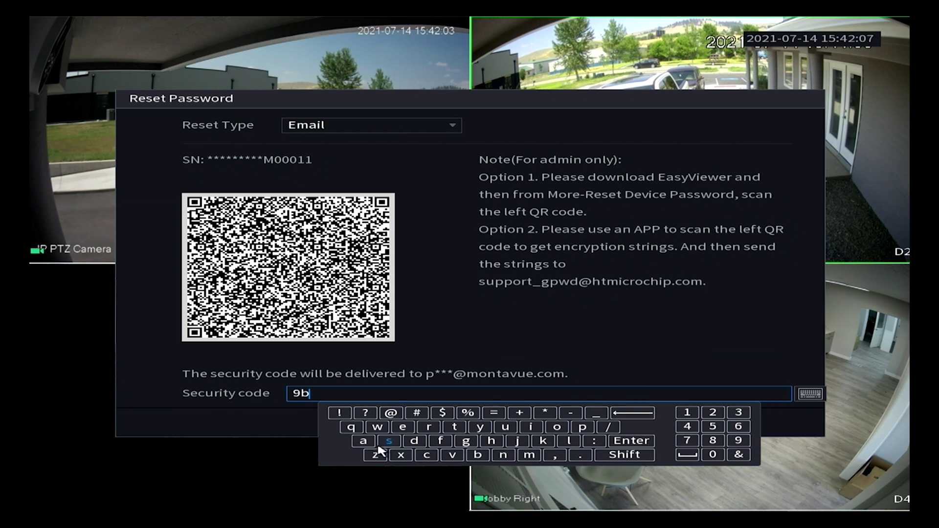
pyautogui.click(364, 442)
pyautogui.click(427, 455)
pyautogui.click(478, 455)
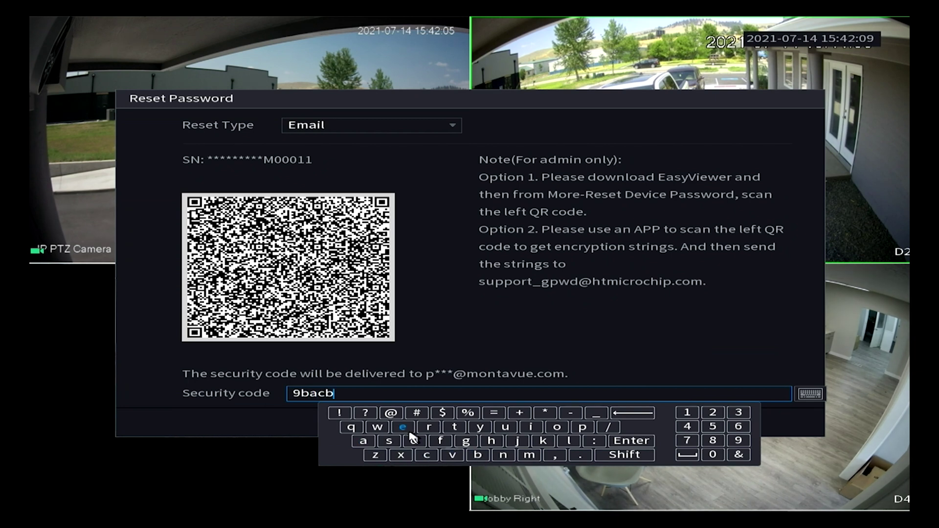
pyautogui.click(402, 427)
pyautogui.click(687, 426)
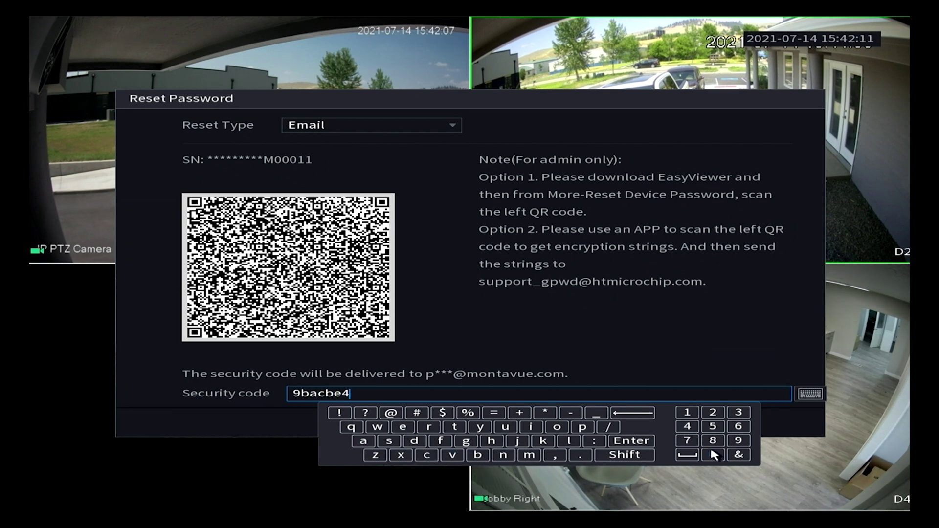
pyautogui.click(713, 454)
pyautogui.click(620, 442)
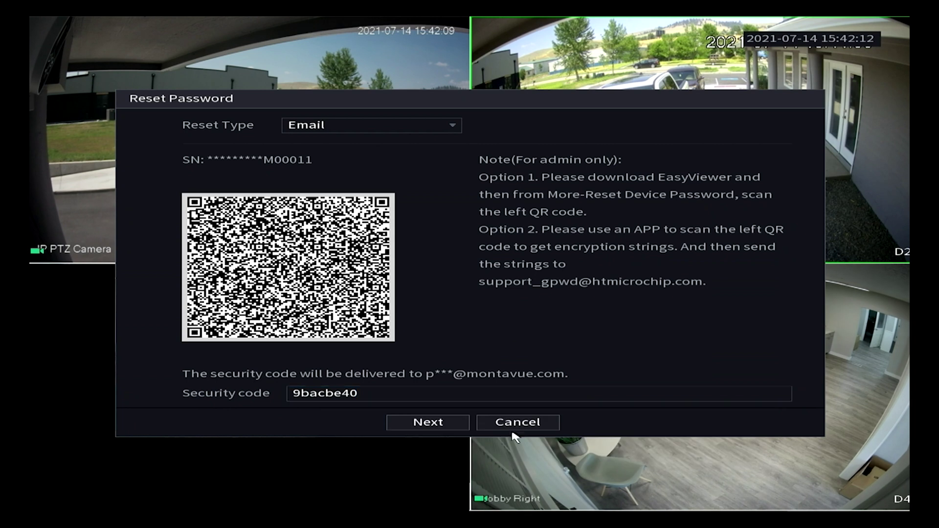
pyautogui.click(448, 427)
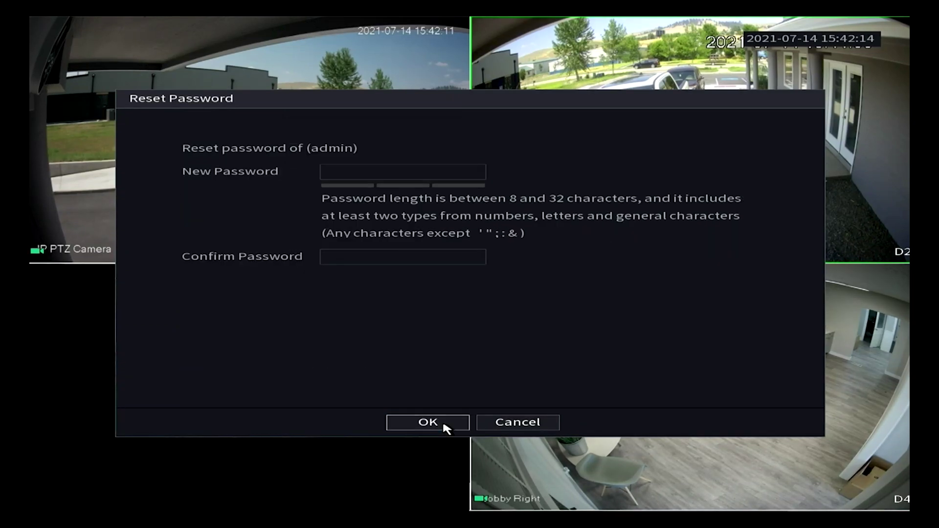
# - Type the new admin password in New Password, correcting its last characters
pyautogui.click(342, 172)
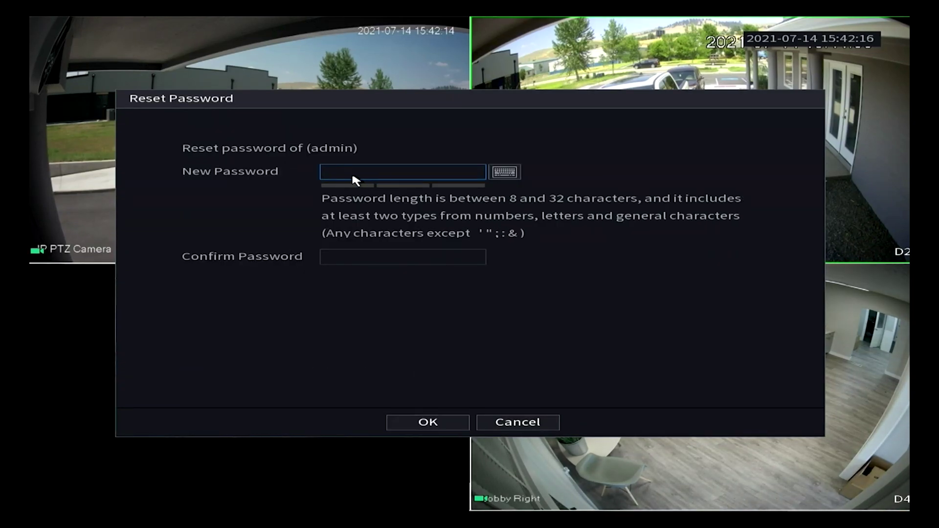
pyautogui.click(340, 172)
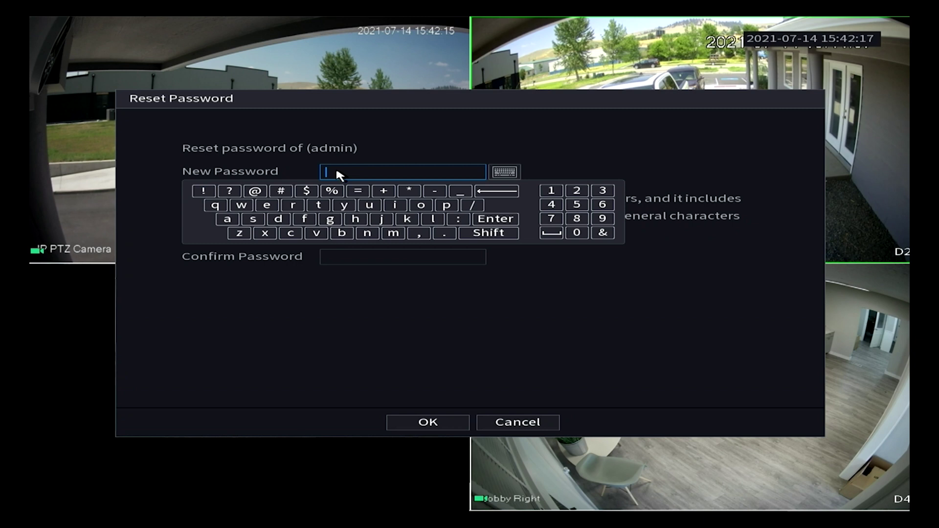
pyautogui.click(234, 220)
pyautogui.click(357, 219)
pyautogui.click(336, 205)
pyautogui.click(311, 206)
pyautogui.click(355, 218)
pyautogui.click(396, 205)
pyautogui.click(371, 232)
pyautogui.click(329, 219)
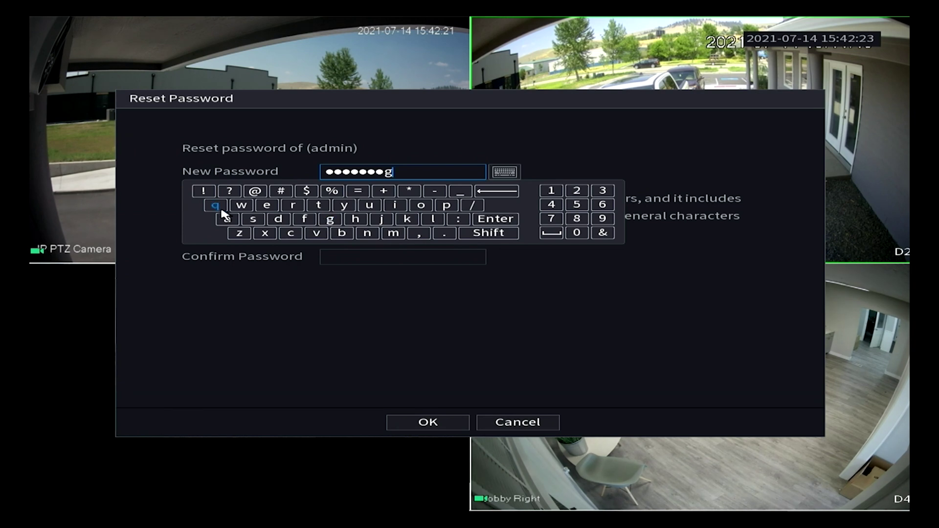
pyautogui.click(205, 194)
pyautogui.click(494, 219)
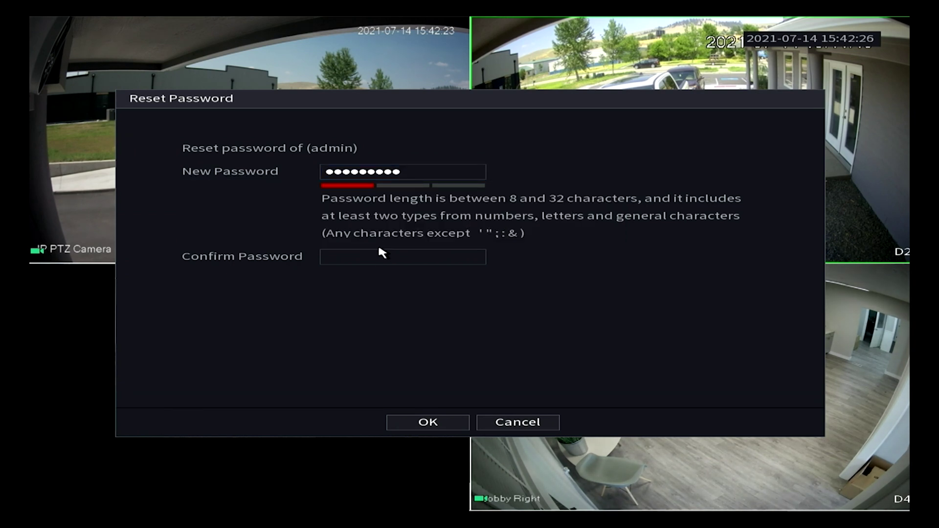
pyautogui.click(376, 258)
pyautogui.click(405, 173)
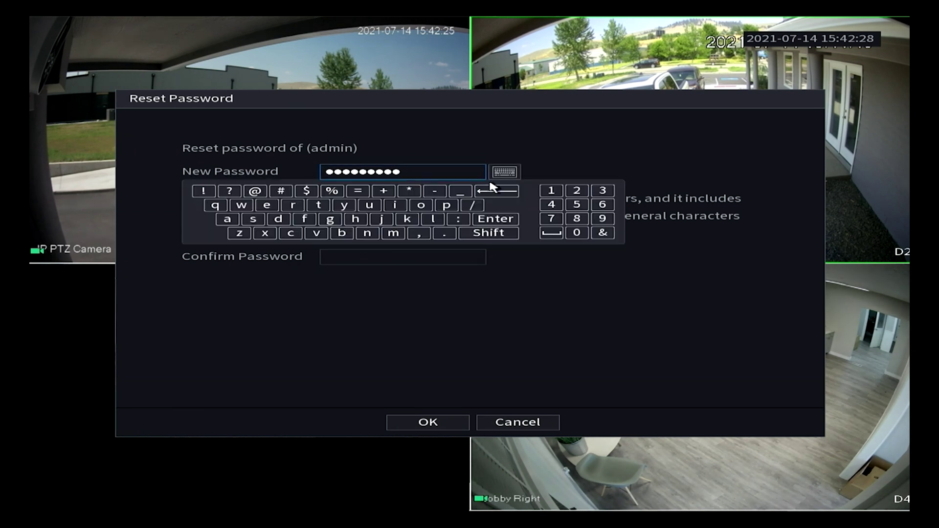
pyautogui.click(496, 191)
pyautogui.click(552, 191)
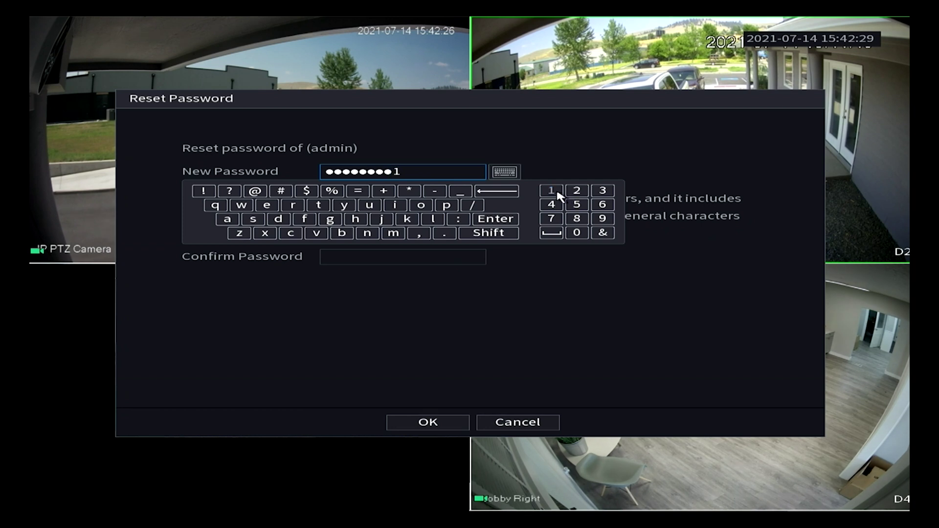
pyautogui.click(214, 193)
pyautogui.click(494, 219)
# - Retype the new password in Confirm Password and save it with OK
pyautogui.click(359, 255)
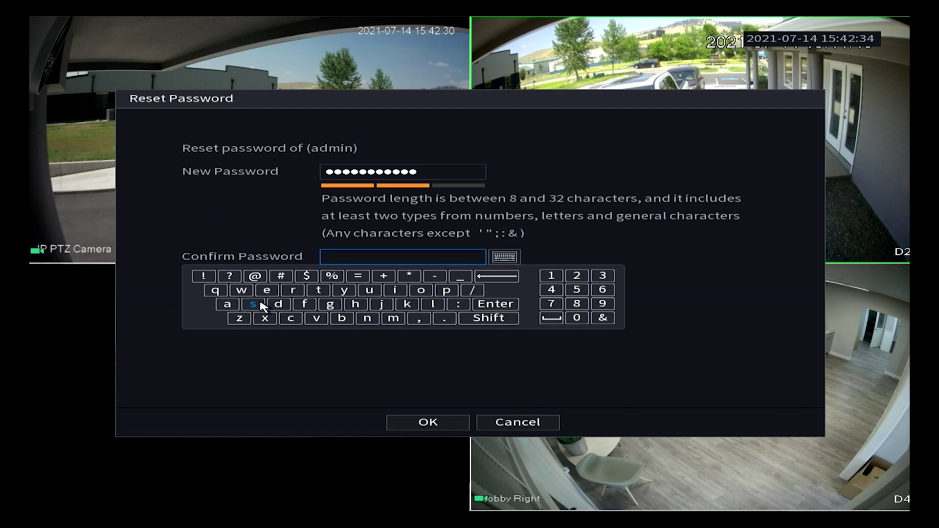
pyautogui.click(224, 307)
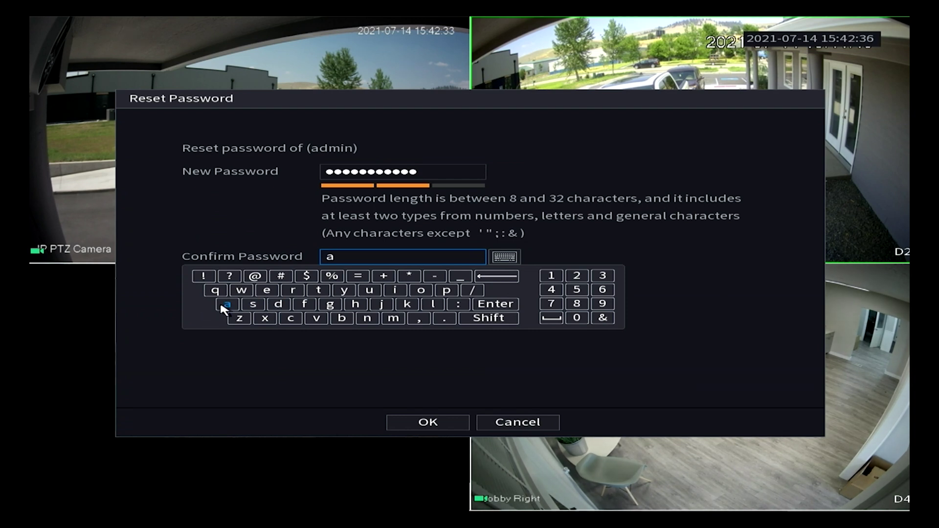
pyautogui.click(366, 320)
pyautogui.click(345, 290)
pyautogui.click(319, 290)
pyautogui.click(356, 303)
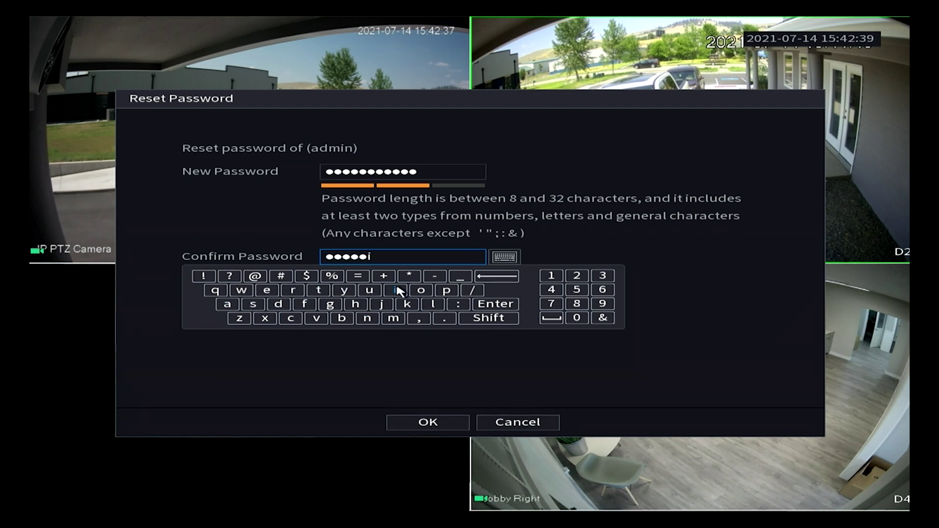
pyautogui.click(394, 290)
pyautogui.click(367, 319)
pyautogui.click(329, 305)
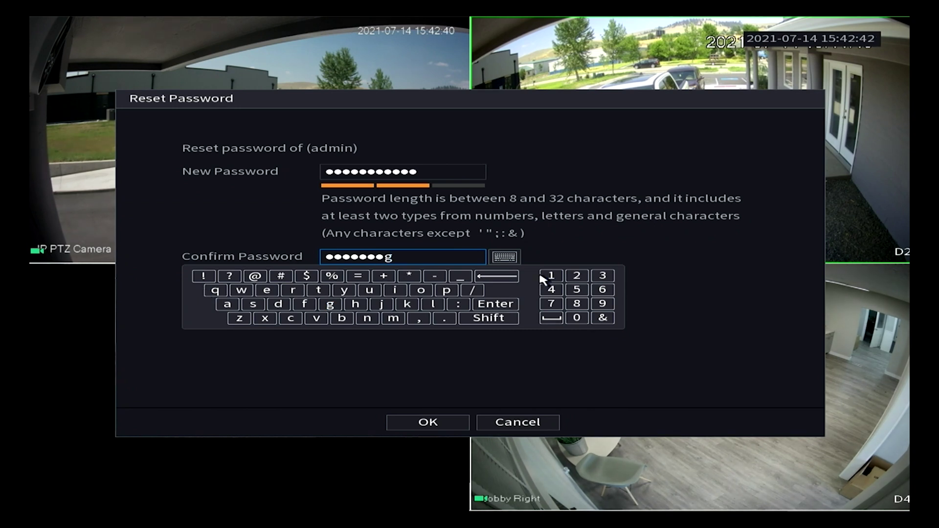
pyautogui.click(551, 276)
pyautogui.click(203, 276)
pyautogui.click(203, 276)
pyautogui.click(500, 300)
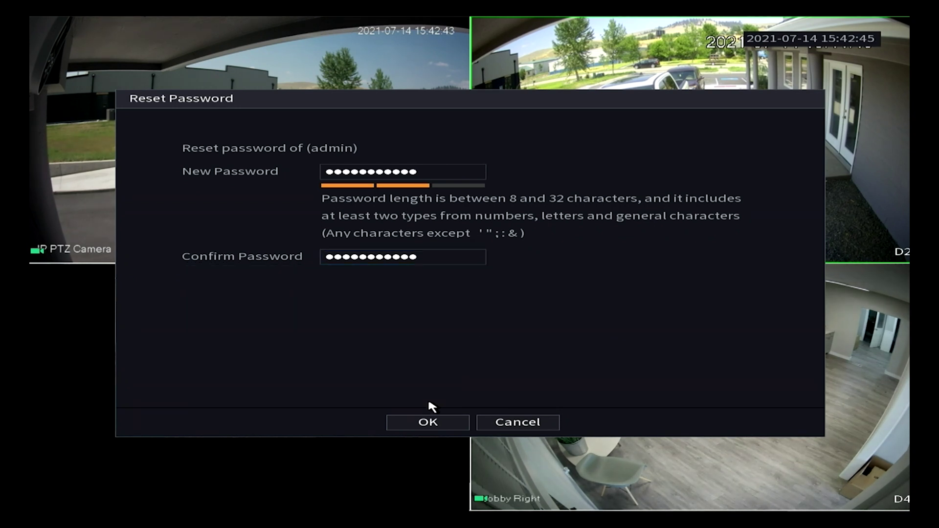
pyautogui.click(447, 426)
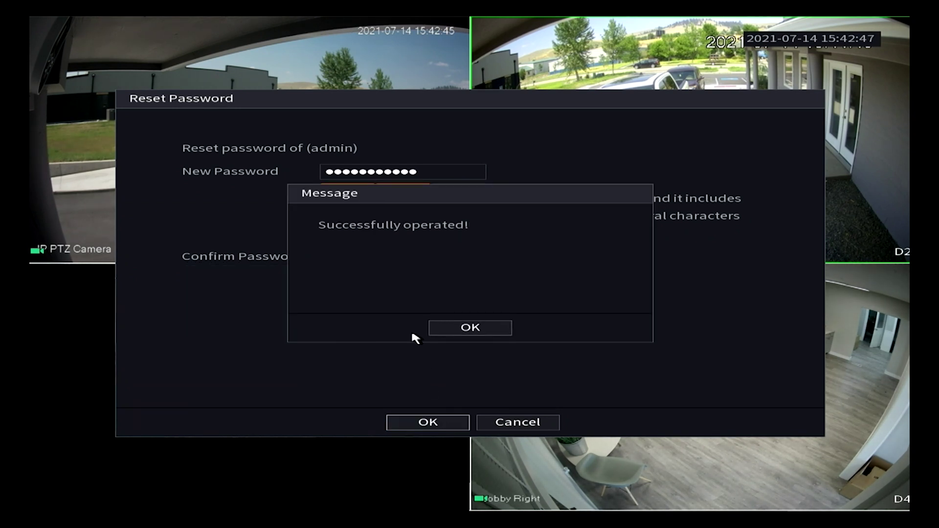
# - Dismiss the 'Successfully operated!' message to reach the camera password sync prompt
pyautogui.click(468, 324)
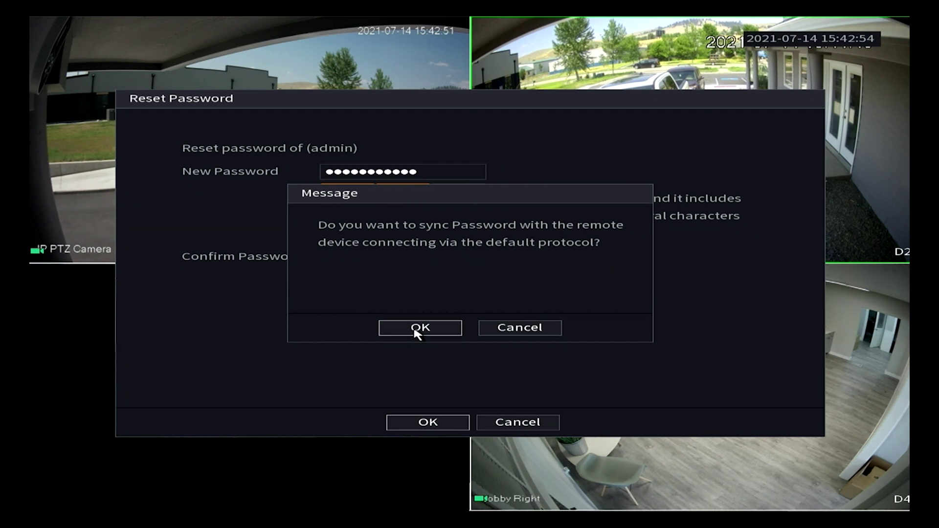
# - Sync the new password to the cameras, inspect the failed channel 3, and close Sync Info
pyautogui.click(415, 329)
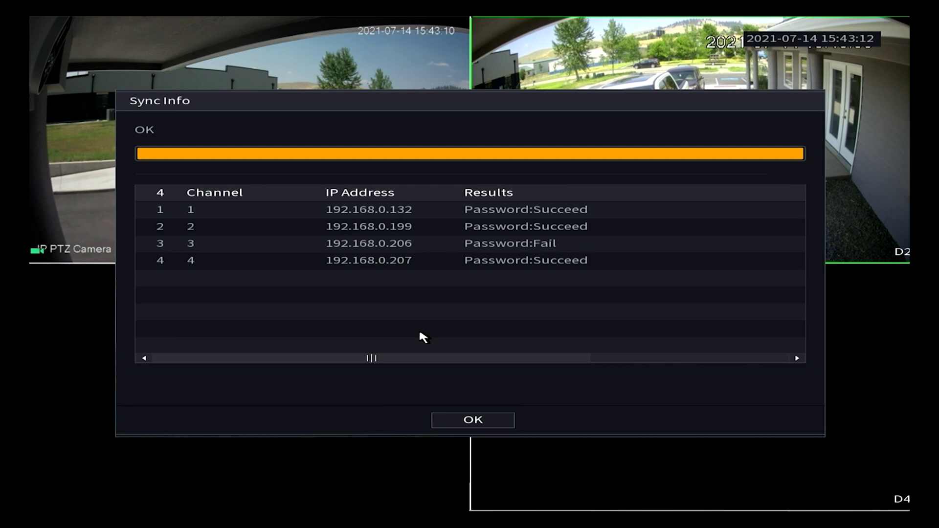
pyautogui.click(504, 245)
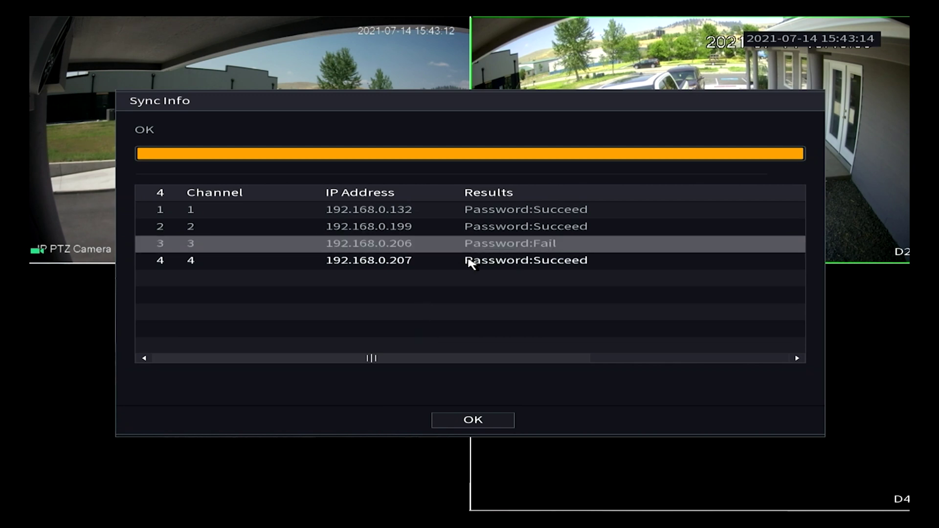
pyautogui.click(473, 420)
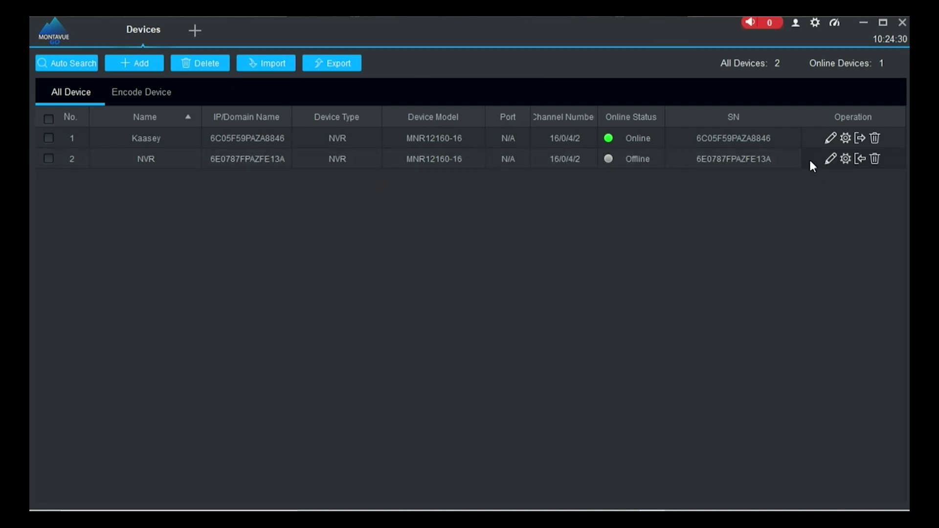
# - Edit the NVR's device entry in Montavue Go PC, enter the new admin password, and save it
pyautogui.click(830, 158)
pyautogui.click(491, 291)
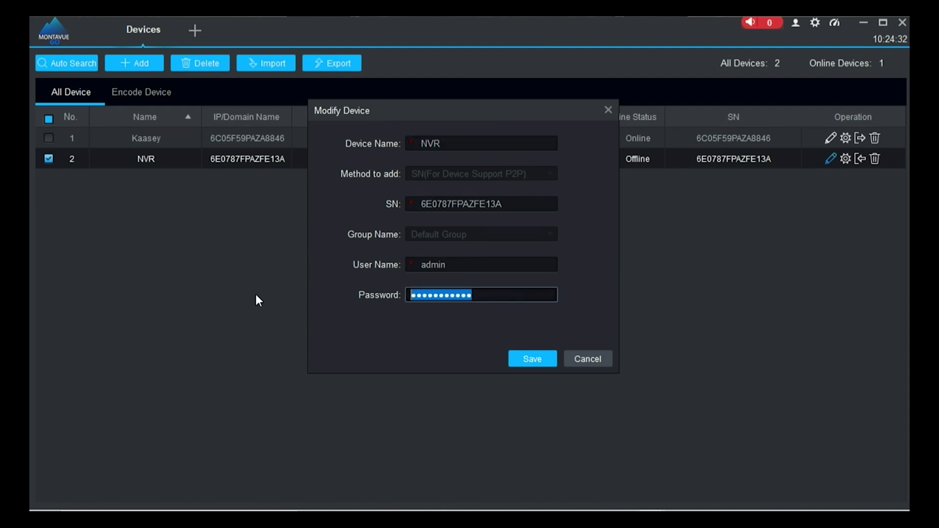
pyautogui.write('••••••')
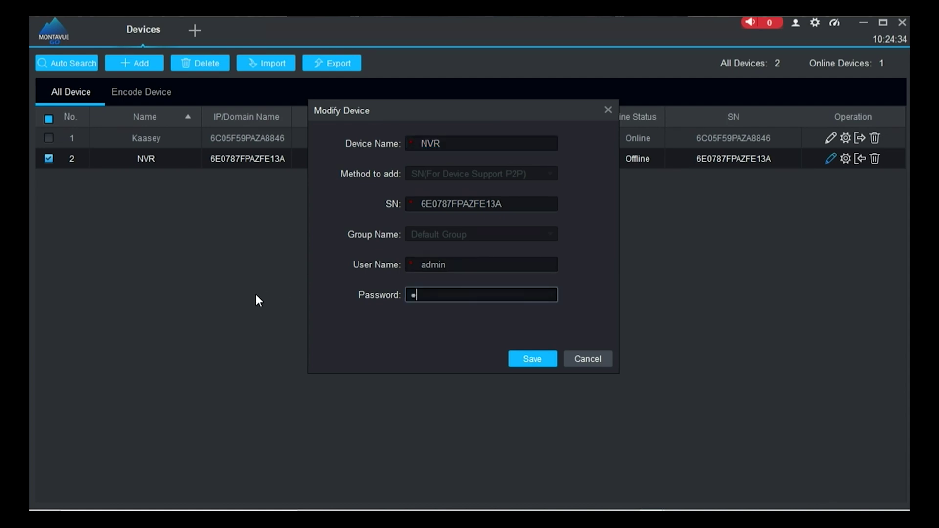
pyautogui.write('•••')
pyautogui.click(534, 356)
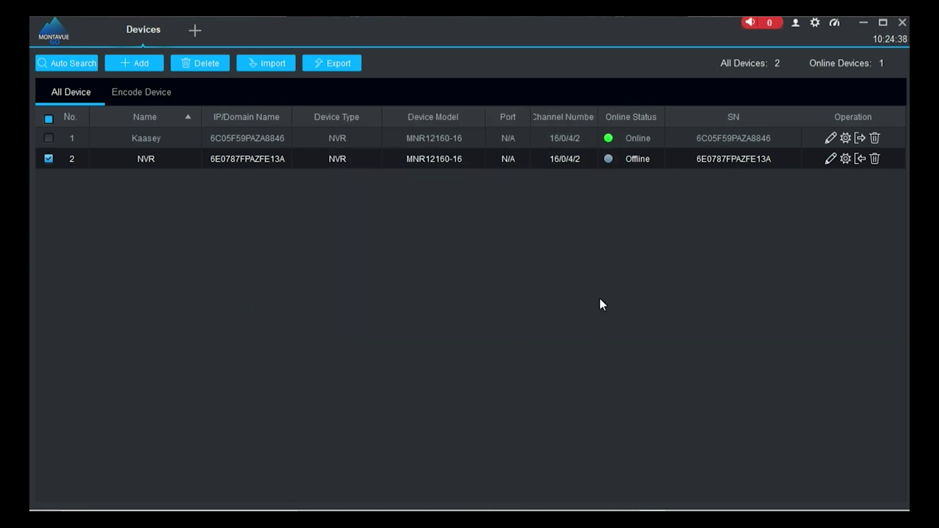